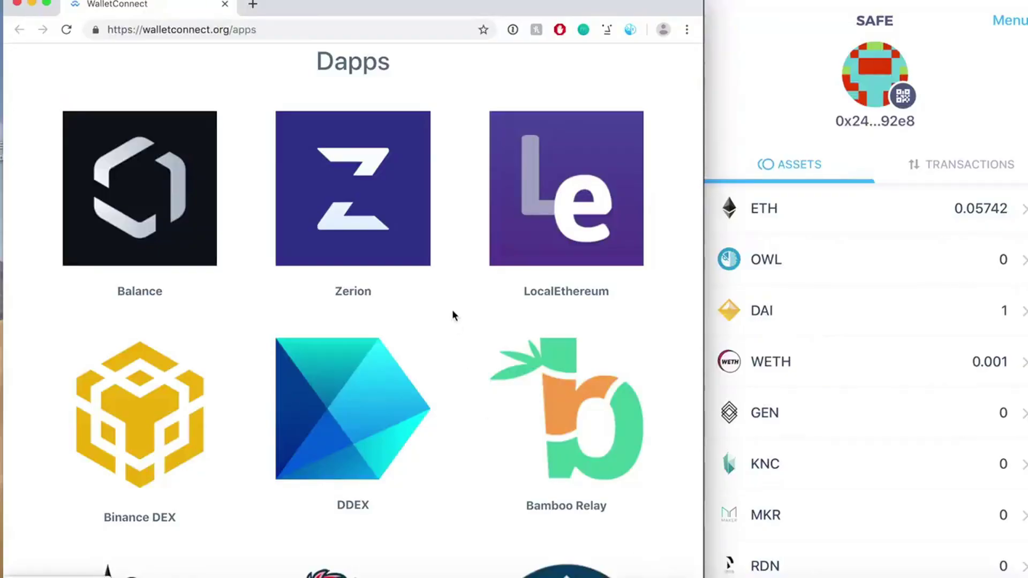
- Link the Safe wallet holding 0.057 ETH to Zerion through WalletConnect mobile sign-up
click(363, 252)
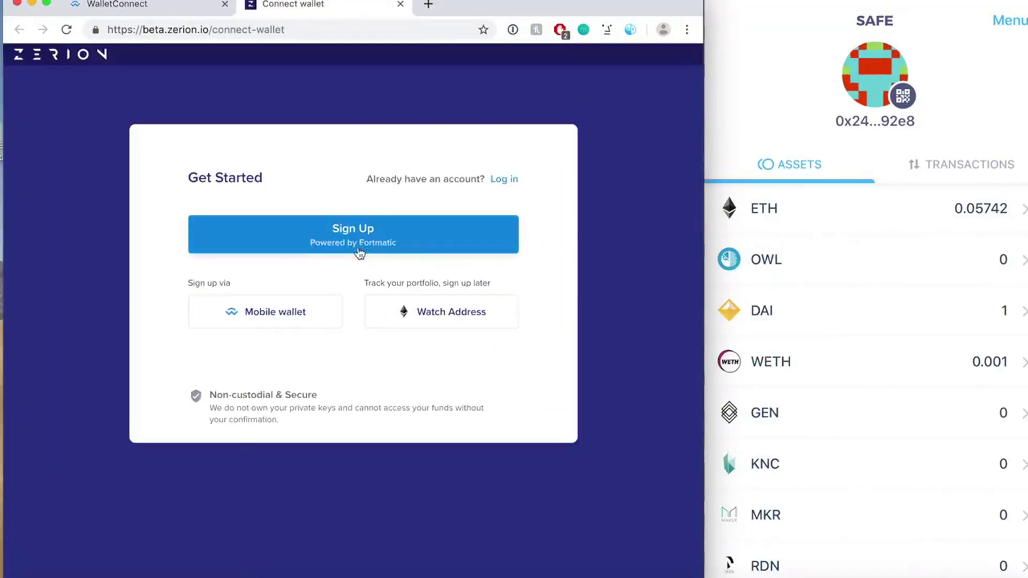
click(290, 318)
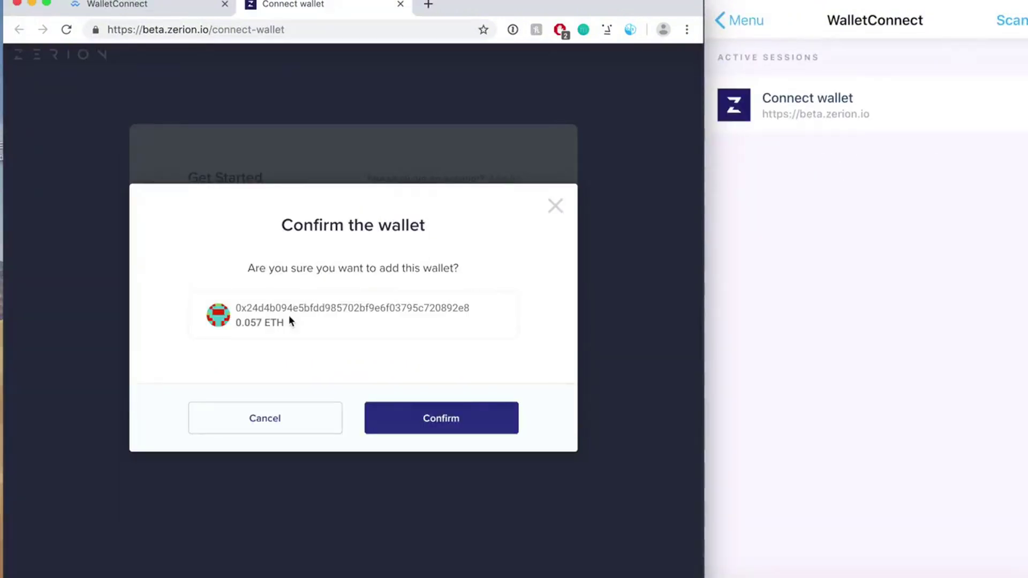
click(467, 421)
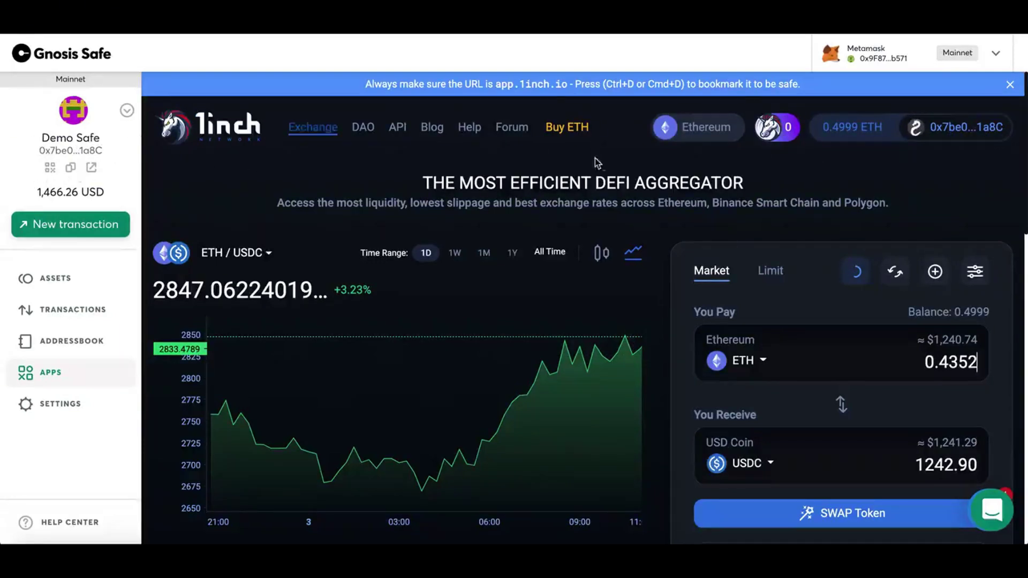
scroll(800, 202, down, 3)
scroll(799, 202, down, 3)
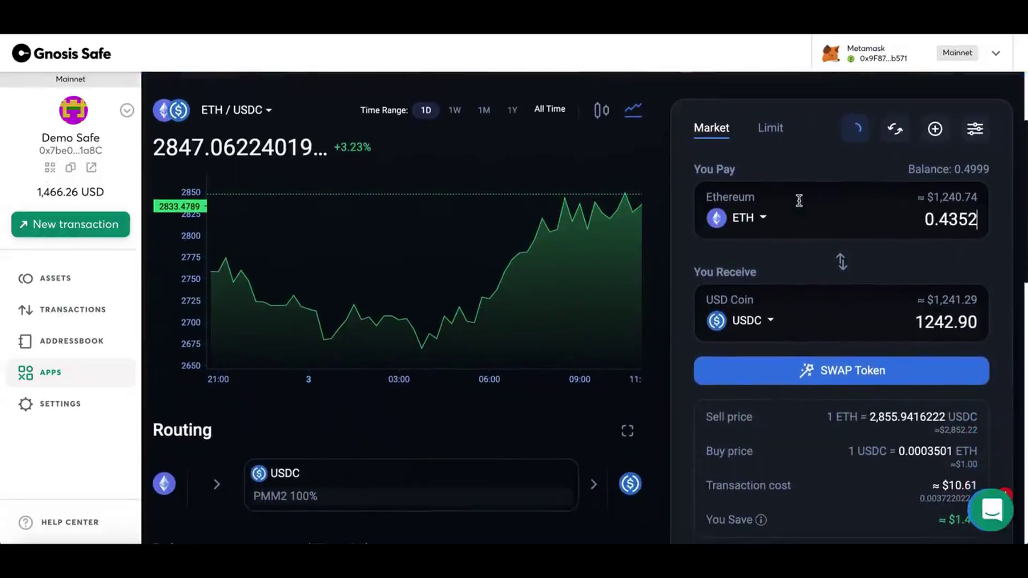
scroll(800, 201, down, 2)
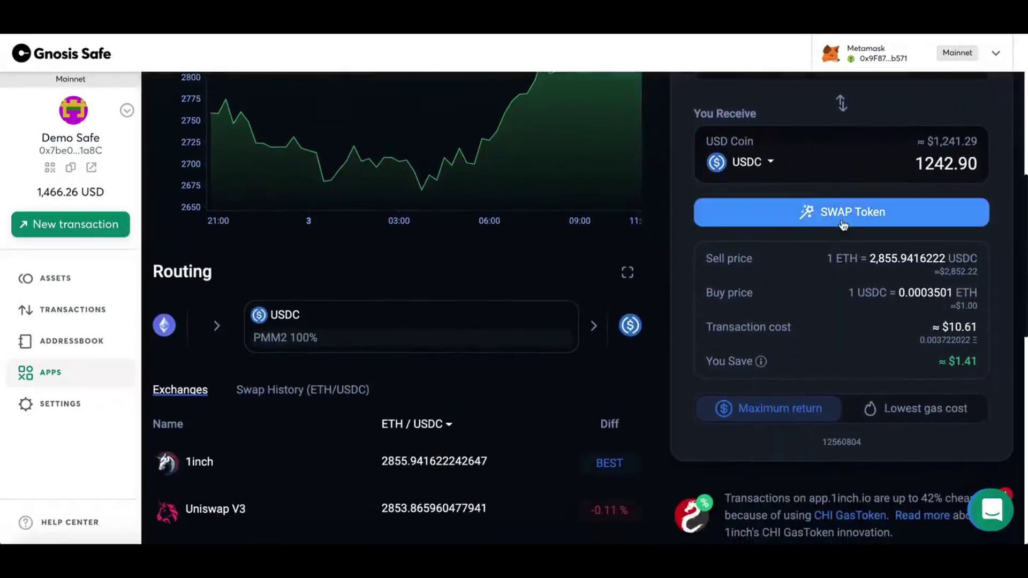
- Confirm the 0.4352 ETH-to-USDC 1inch swap and inspect its contract interaction details
click(843, 221)
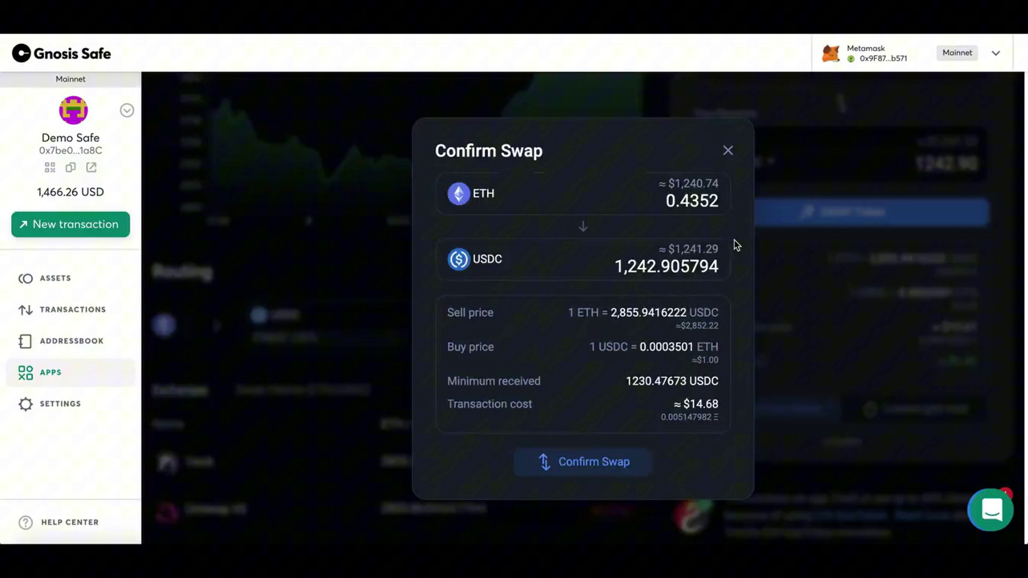
click(616, 461)
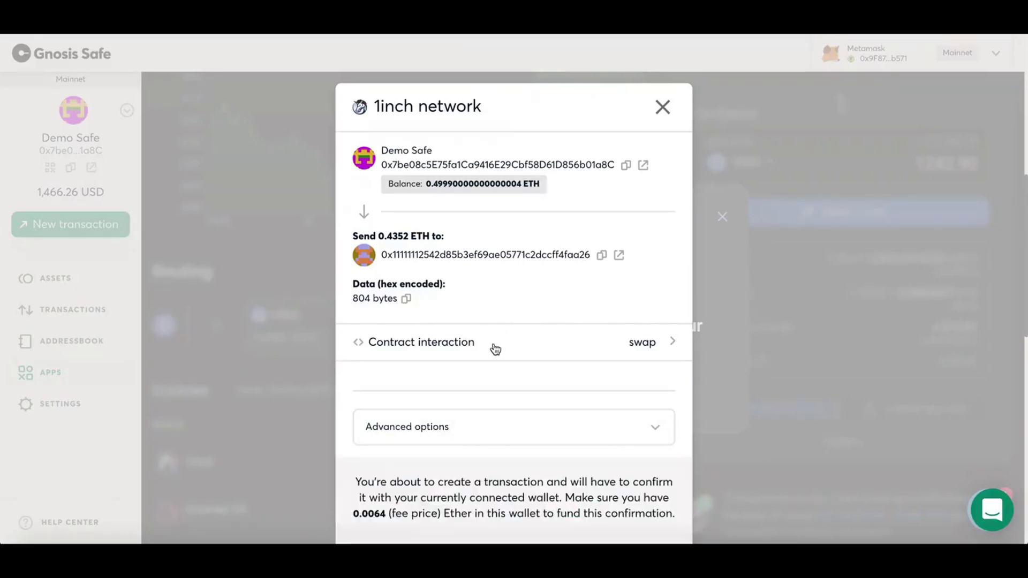
click(495, 341)
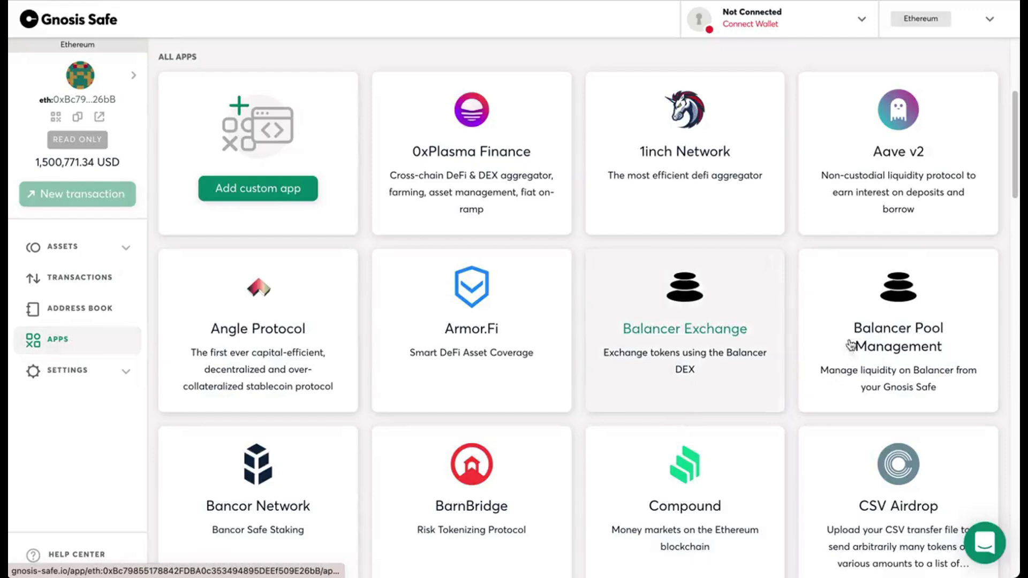
scroll(917, 357, down, 5)
scroll(917, 357, down, 5)
scroll(917, 357, down, 4)
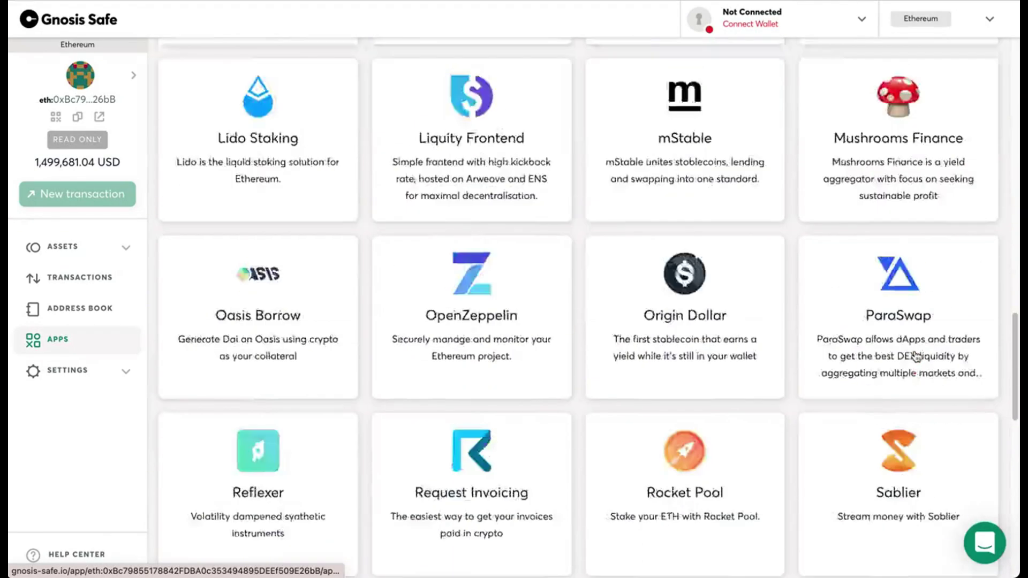
scroll(917, 357, down, 2)
- Open the Snapshot app from the Safe apps catalogue to view its governance spaces
click(286, 394)
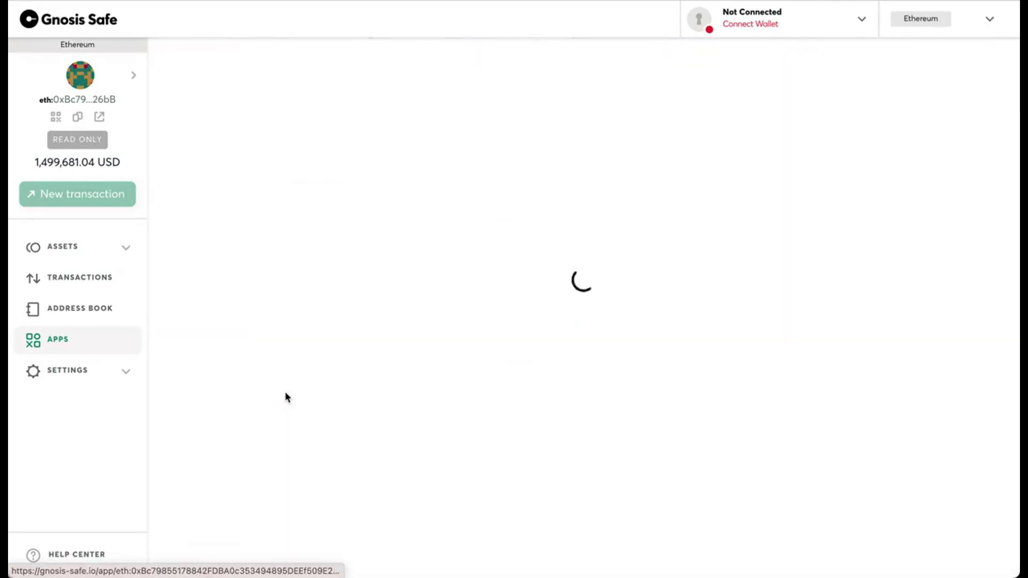